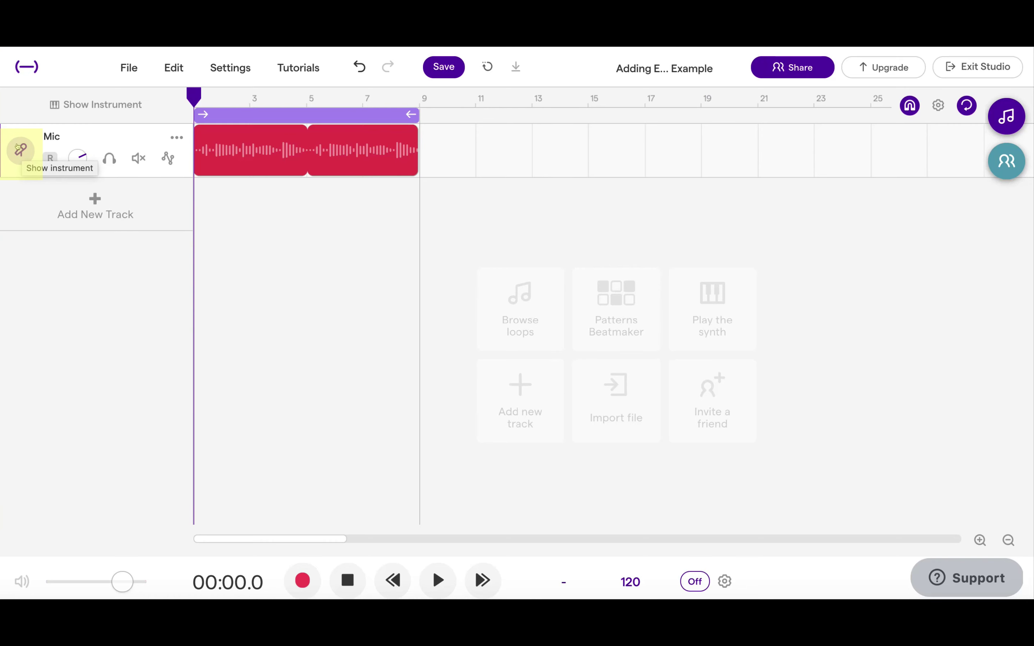
# Open the Mic track's instrument controls and set the pan to center, the reverb to minimum and the volume slightly higher
pyautogui.click(18, 149)
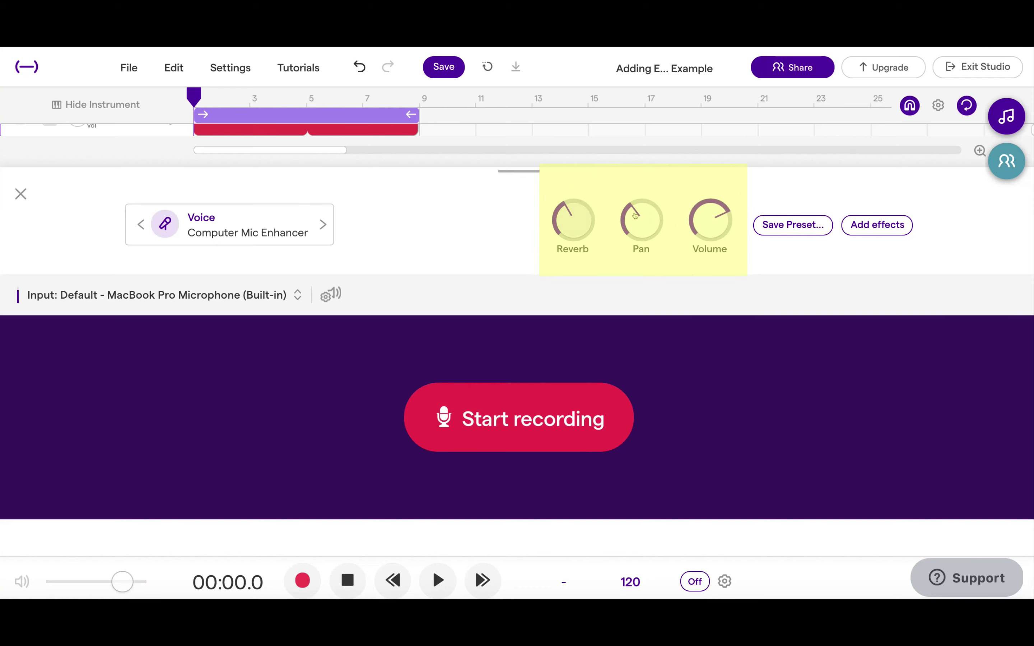
pyautogui.moveTo(582, 226)
pyautogui.mouseDown()
pyautogui.moveTo(582, 211)
pyautogui.moveTo(579, 246)
pyautogui.mouseUp()
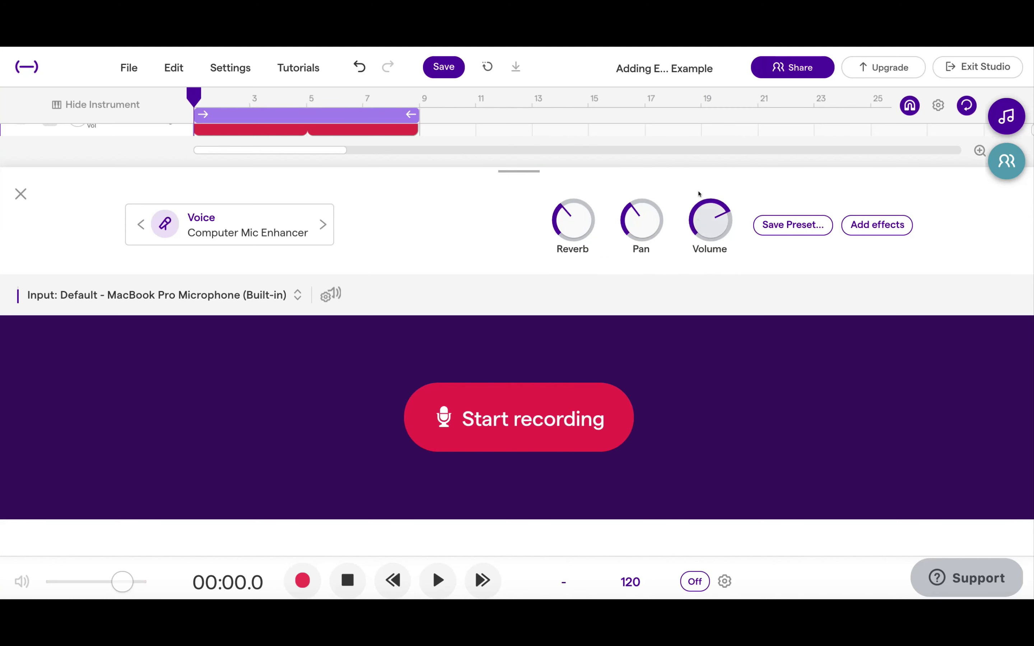
pyautogui.moveTo(704, 219); pyautogui.dragTo(704, 214)
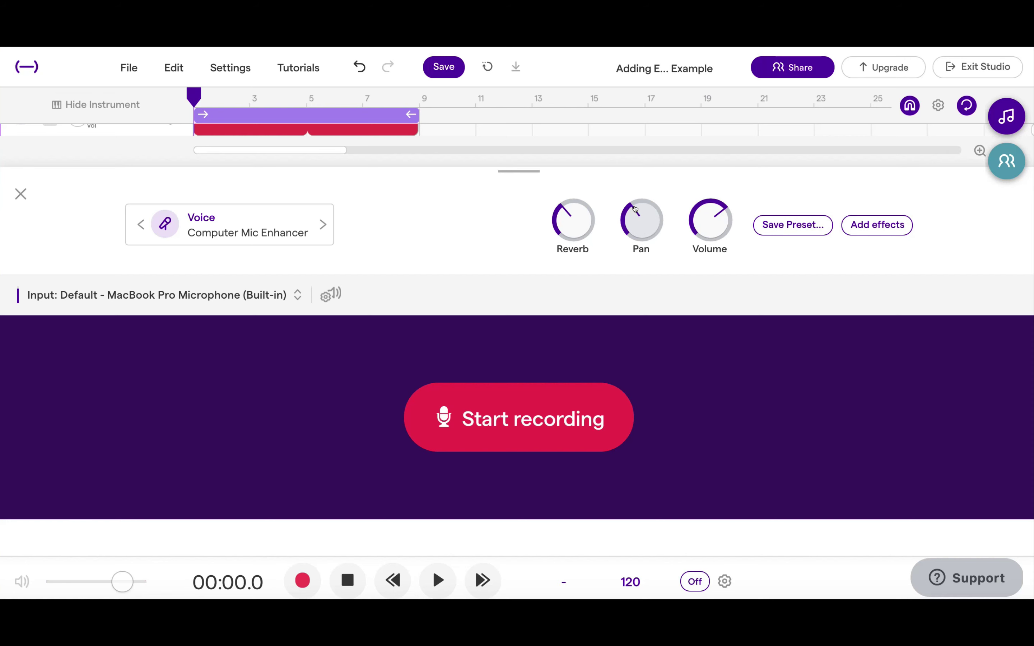
pyautogui.moveTo(635, 209)
pyautogui.mouseDown()
pyautogui.moveTo(592, 256)
pyautogui.moveTo(611, 300)
pyautogui.moveTo(633, 215)
pyautogui.moveTo(655, 315)
pyautogui.moveTo(646, 295)
pyautogui.mouseUp()
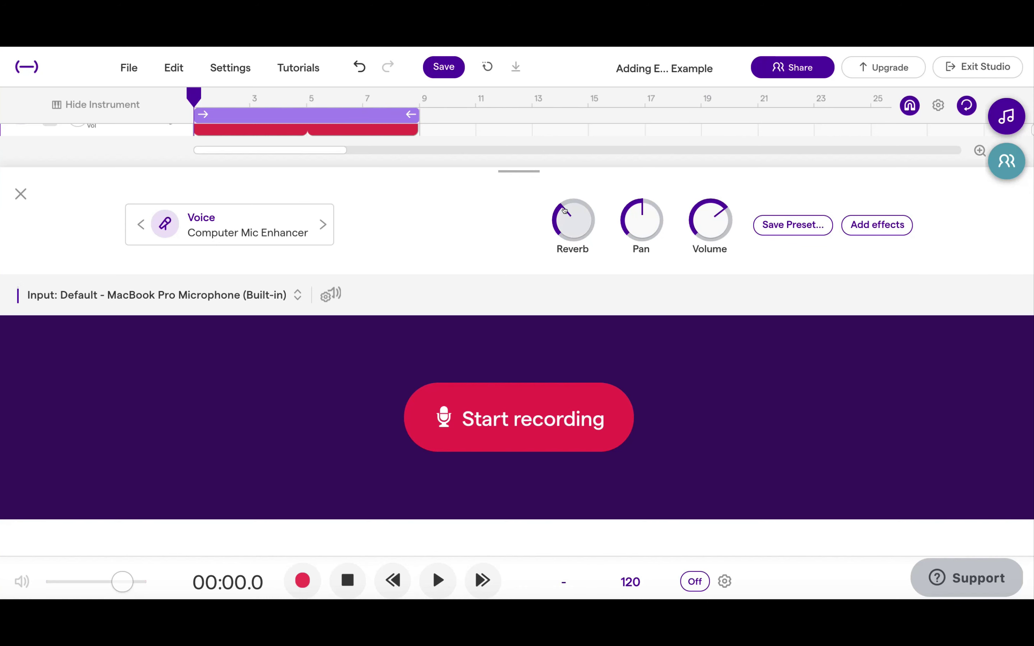
pyautogui.moveTo(568, 211); pyautogui.dragTo(588, 299)
pyautogui.moveTo(562, 229); pyautogui.dragTo(617, 299)
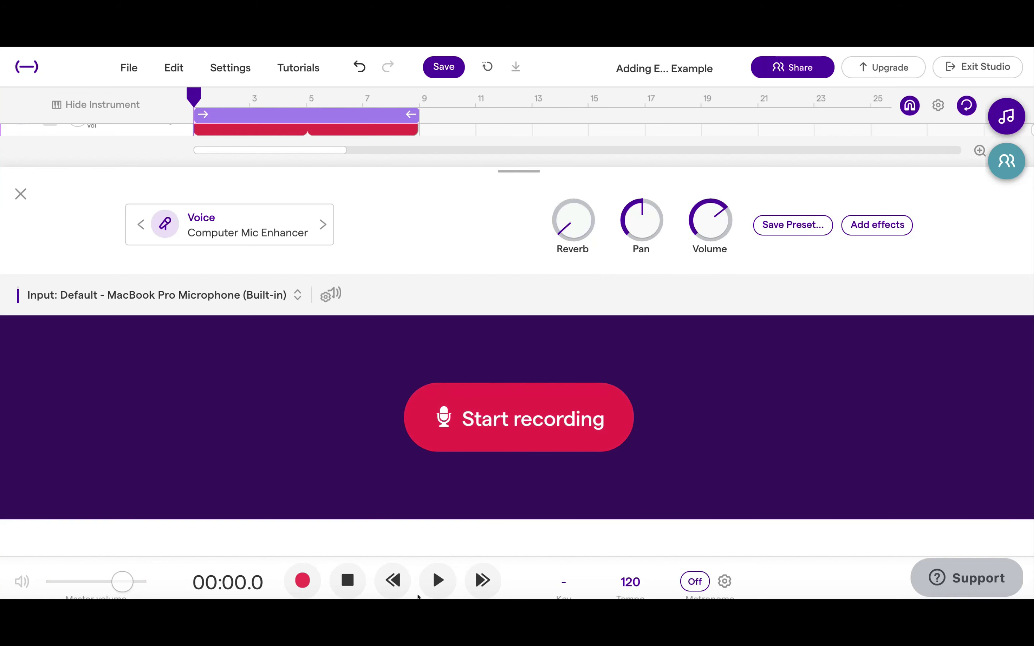
# Play the Mic track while raising its reverb from minimum to maximum
pyautogui.click(429, 579)
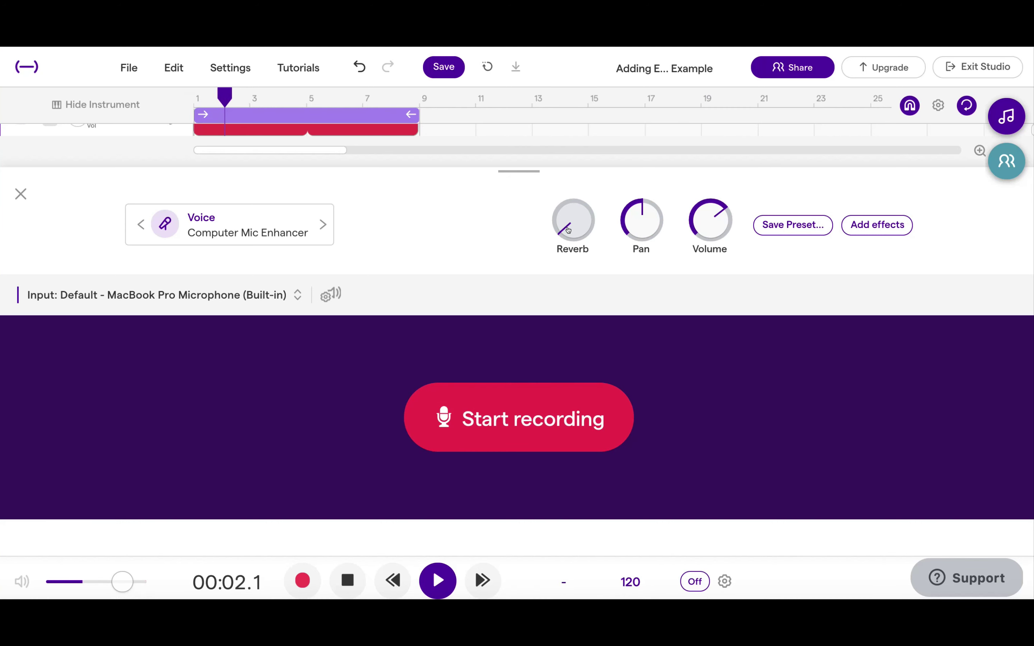
pyautogui.moveTo(570, 229); pyautogui.dragTo(551, 175)
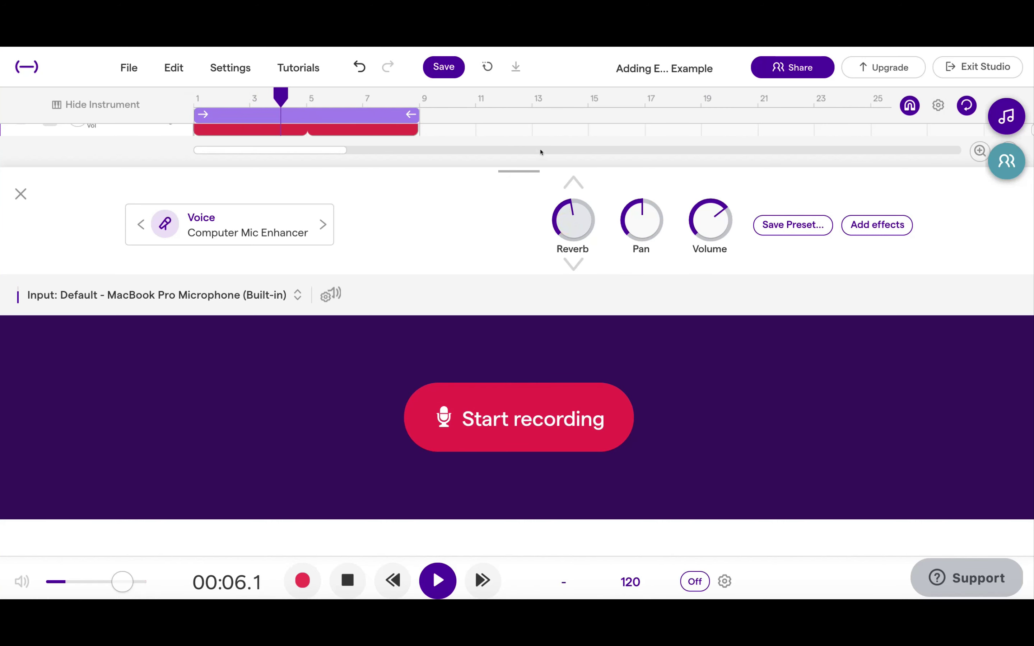
pyautogui.moveTo(562, 218); pyautogui.dragTo(564, 177)
pyautogui.moveTo(562, 227); pyautogui.dragTo(556, 202)
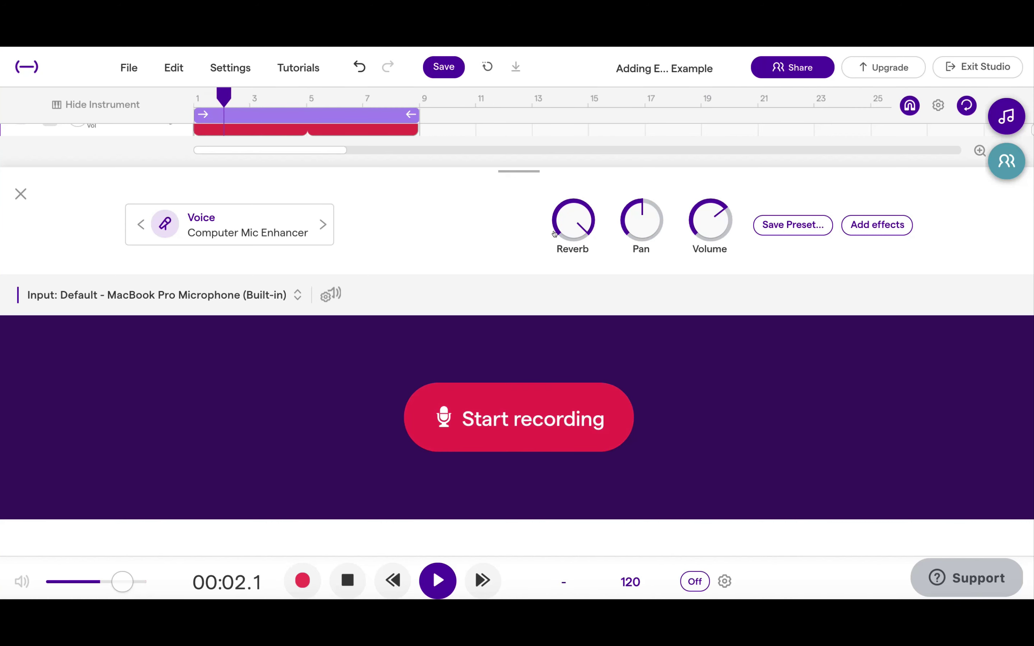
# Lower the Mic track's reverb back to minimum during playback and stop the playback
pyautogui.moveTo(573, 230); pyautogui.dragTo(600, 317)
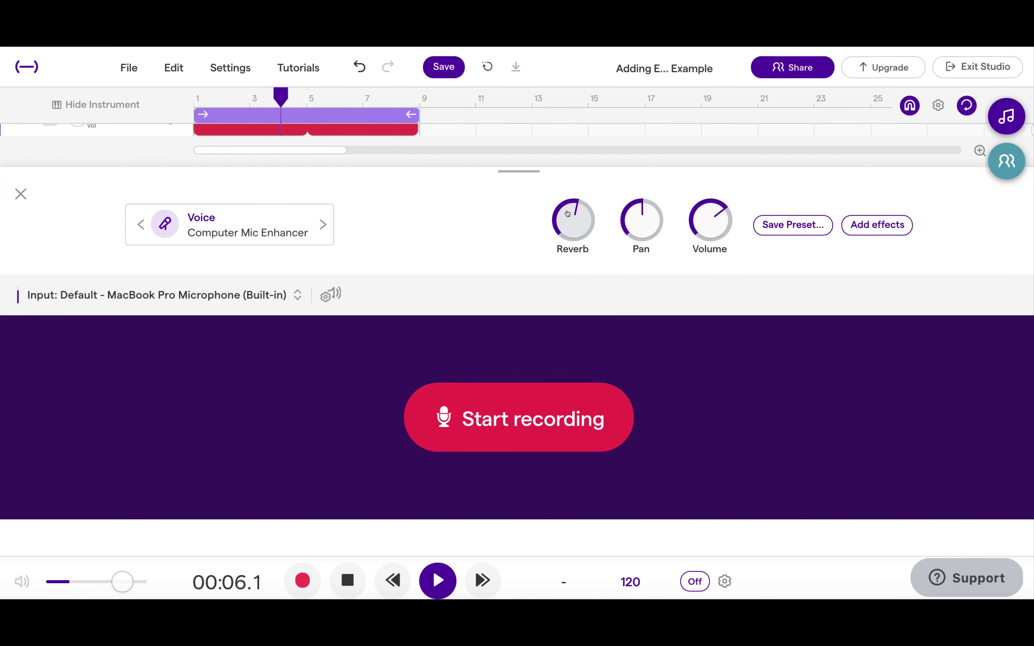
pyautogui.moveTo(574, 248); pyautogui.dragTo(567, 278)
pyautogui.moveTo(565, 217); pyautogui.dragTo(609, 317)
pyautogui.click(340, 579)
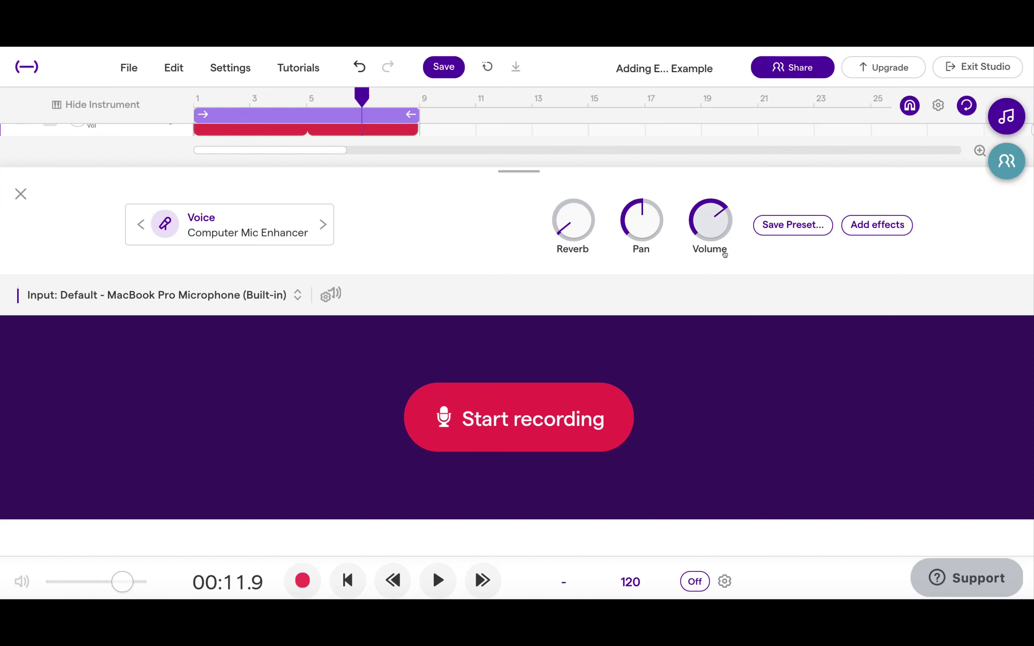
# Open the effect selection for the Mic track and preview the Classic Dist, Fuzz and Overdrive effects
pyautogui.click(864, 224)
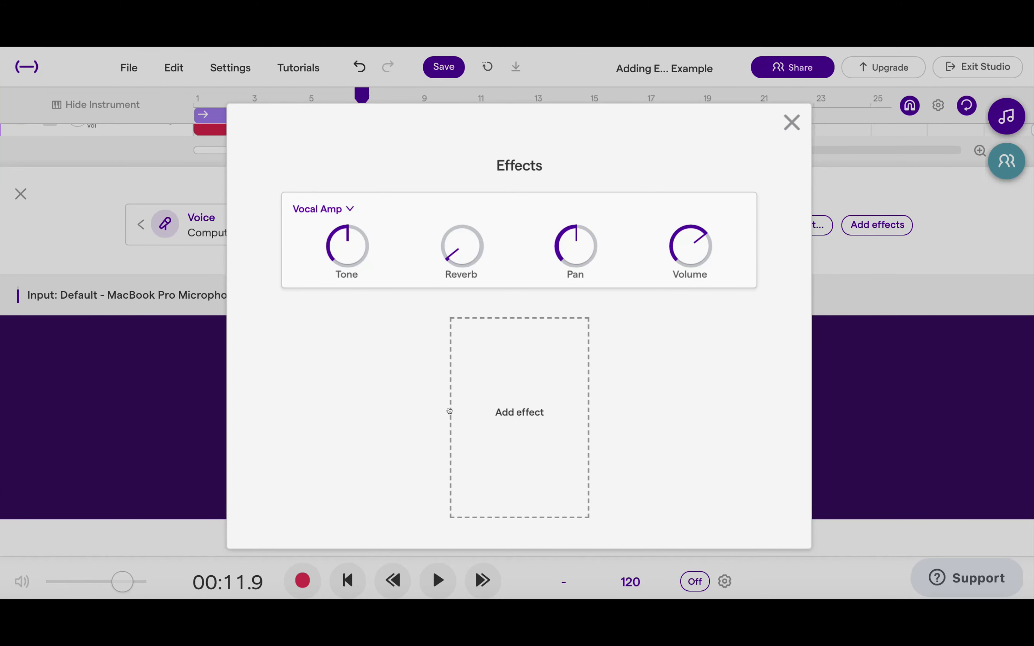
pyautogui.click(496, 409)
pyautogui.click(519, 416)
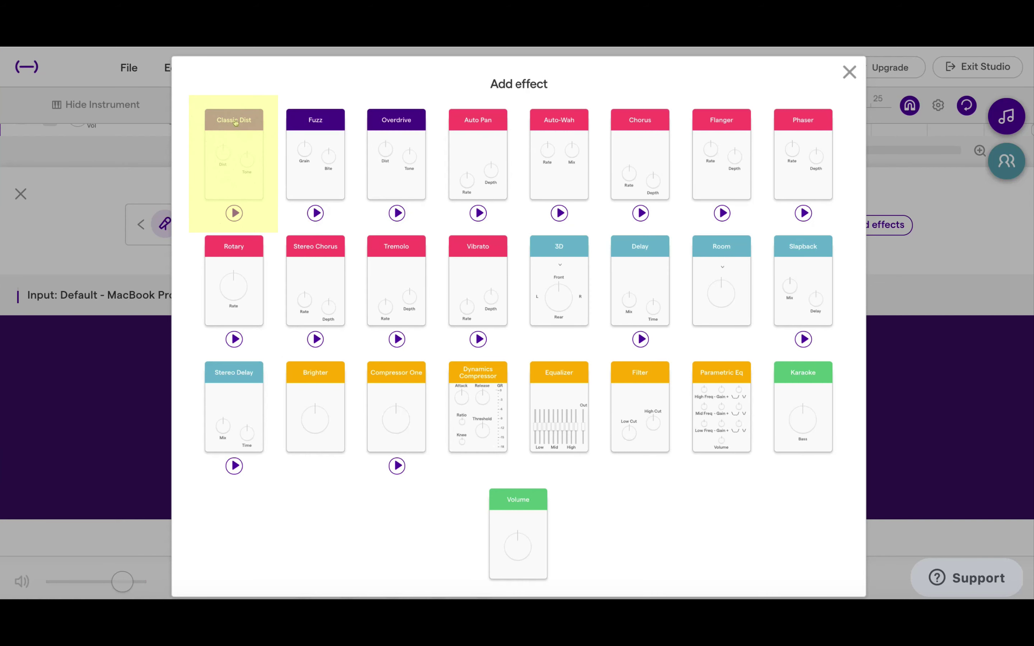
pyautogui.click(231, 213)
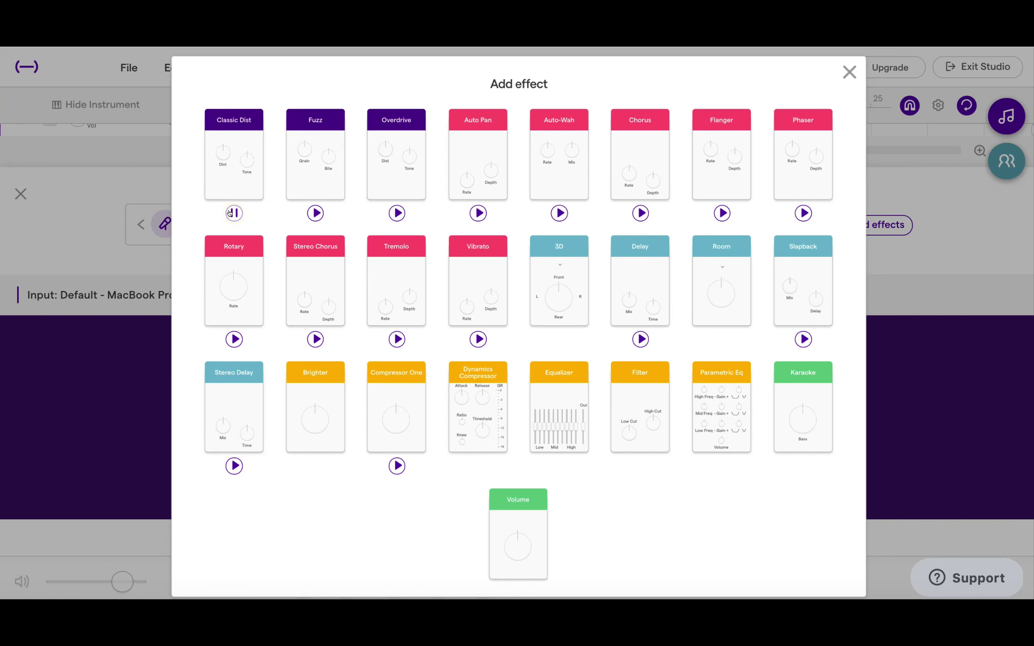
pyautogui.click(309, 213)
pyautogui.click(397, 213)
pyautogui.click(396, 213)
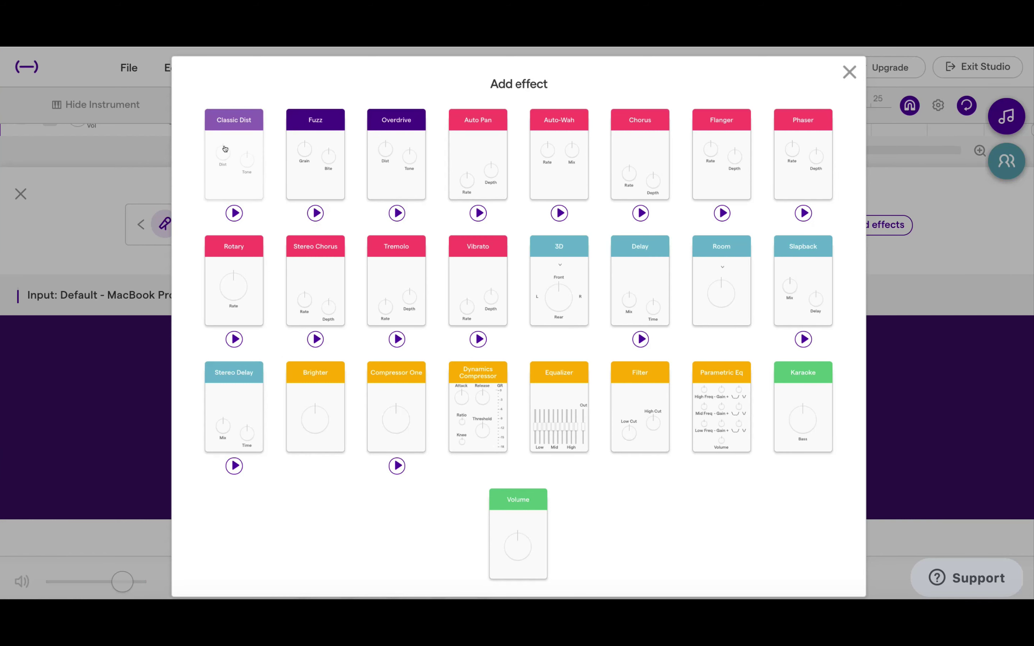
# Add the Classic Dist effect to the Mic track and raise its Dist to maximum during playback
pyautogui.click(225, 148)
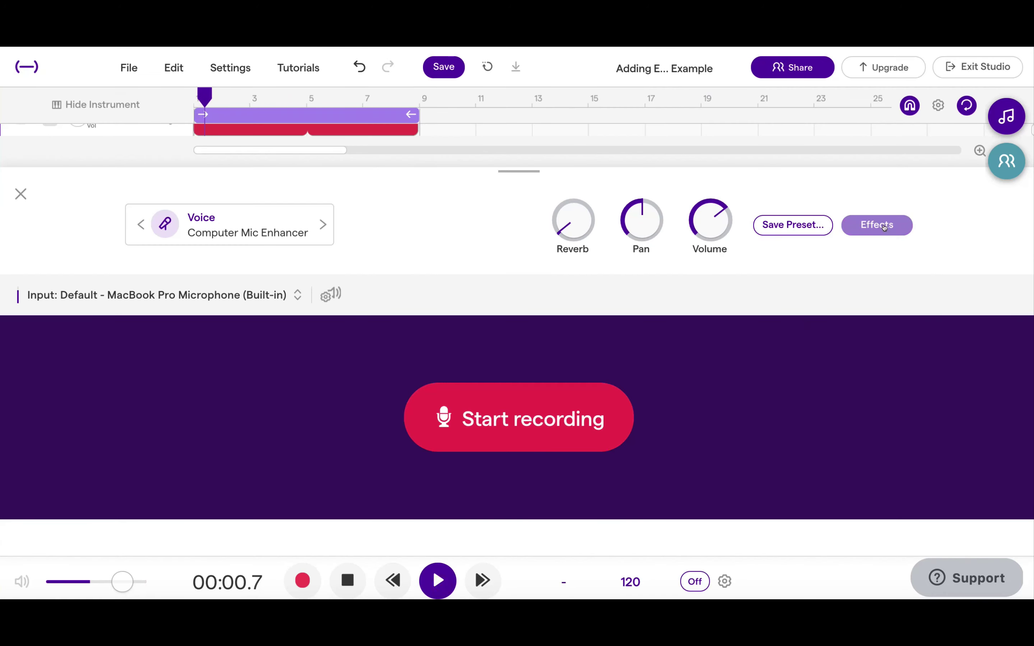
pyautogui.click(887, 226)
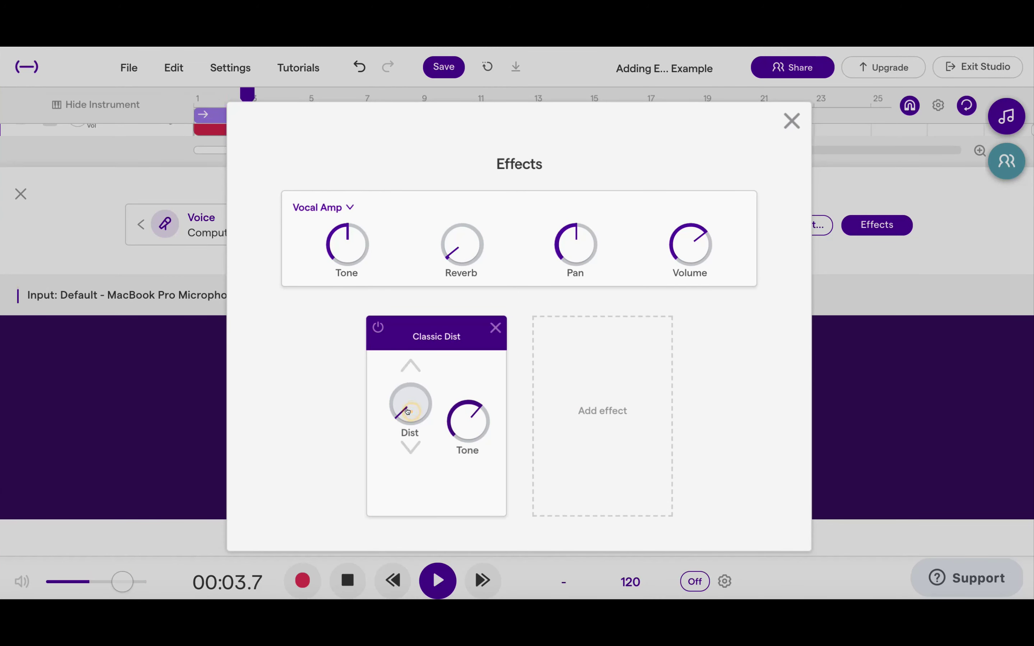
pyautogui.moveTo(408, 412); pyautogui.dragTo(376, 324)
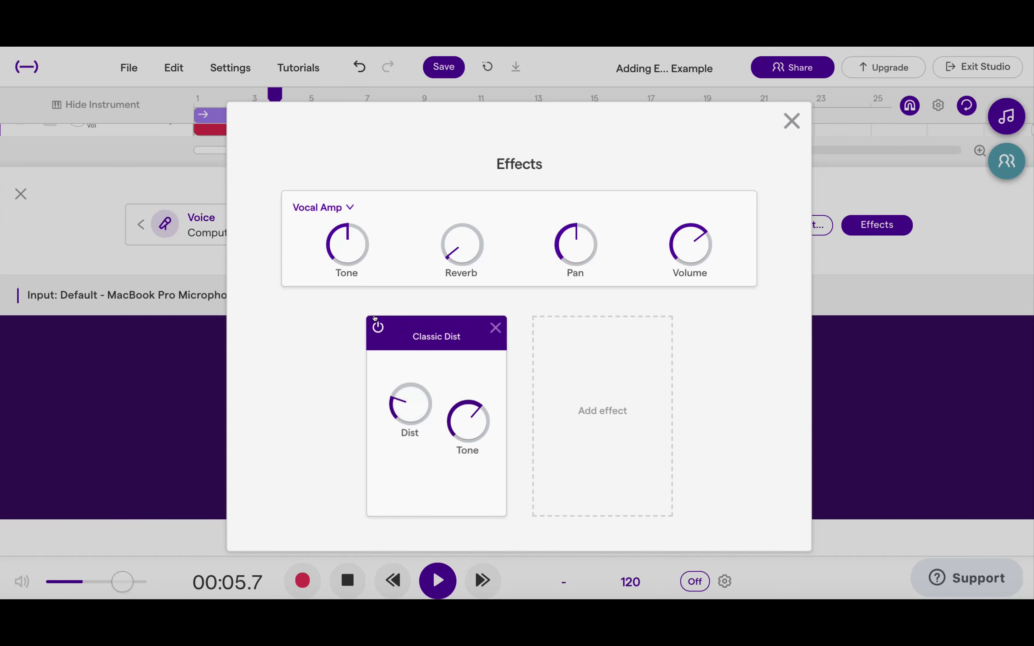
pyautogui.moveTo(409, 404); pyautogui.dragTo(391, 326)
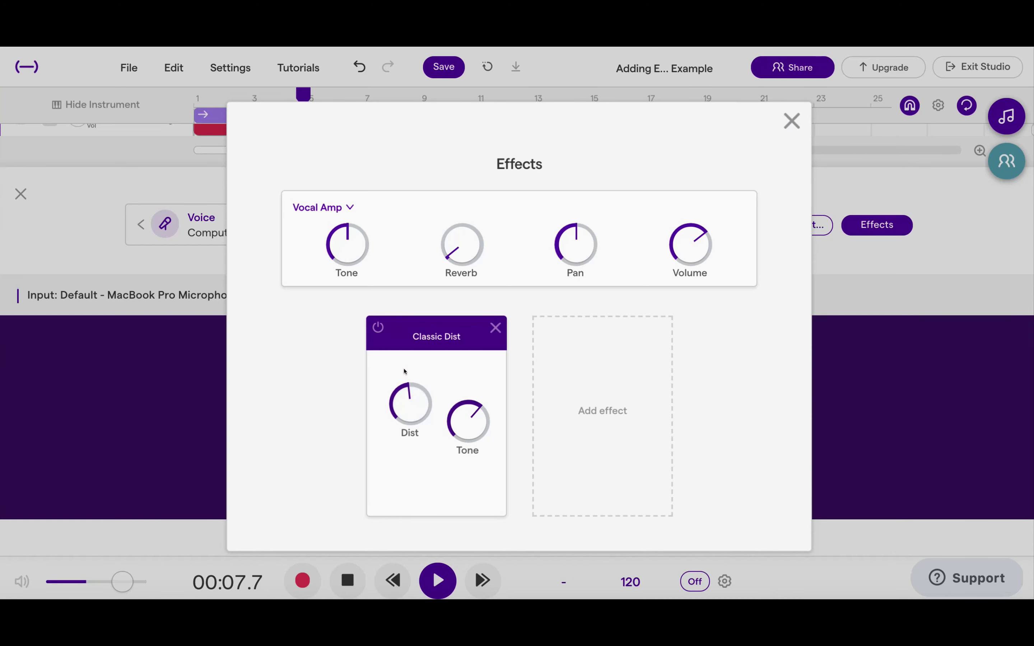
pyautogui.moveTo(408, 406)
pyautogui.mouseDown()
pyautogui.moveTo(395, 367)
pyautogui.moveTo(409, 402)
pyautogui.mouseUp()
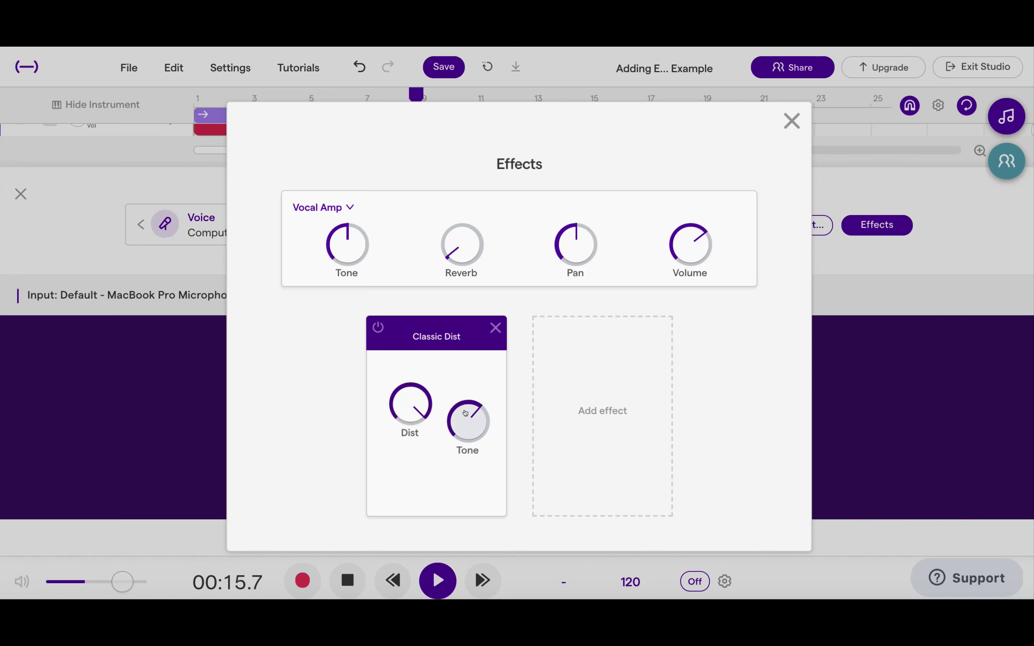
# Lower the Classic Dist effect's Tone and raise it to maximum while the track plays
pyautogui.moveTo(471, 422); pyautogui.dragTo(473, 464)
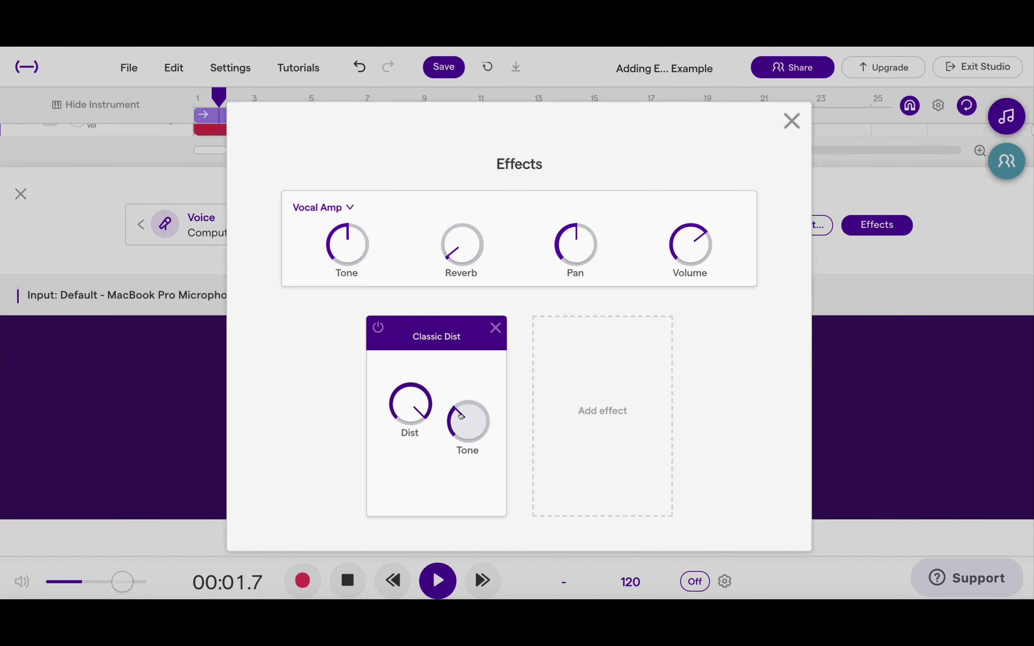
pyautogui.moveTo(465, 423); pyautogui.dragTo(478, 489)
pyautogui.moveTo(454, 424); pyautogui.dragTo(490, 489)
pyautogui.moveTo(461, 429); pyautogui.dragTo(427, 284)
pyautogui.moveTo(464, 424); pyautogui.dragTo(438, 334)
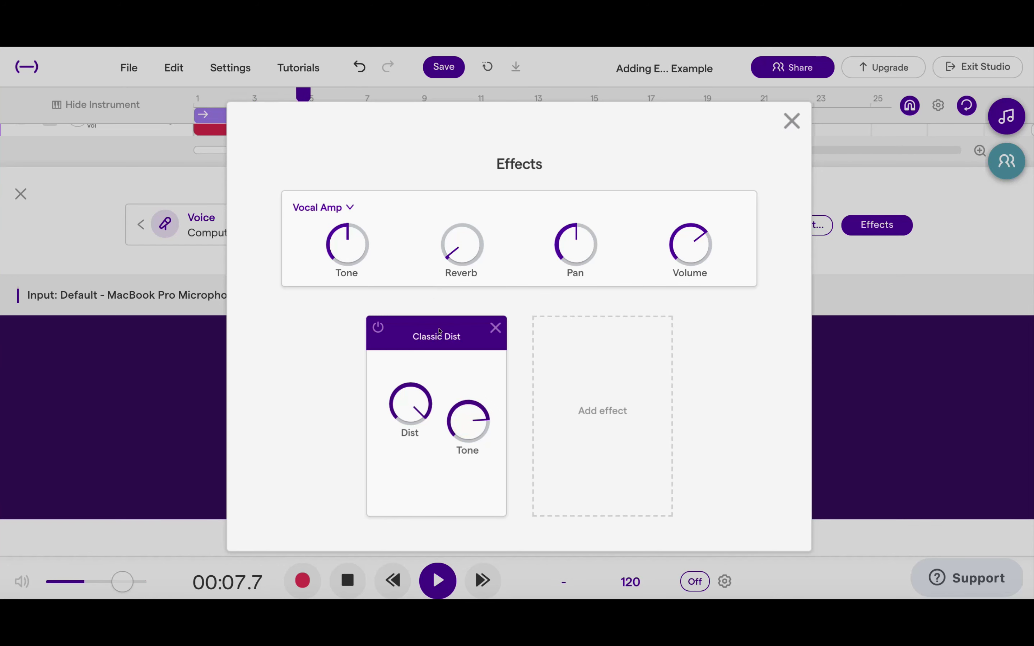
pyautogui.moveTo(469, 423); pyautogui.dragTo(453, 318)
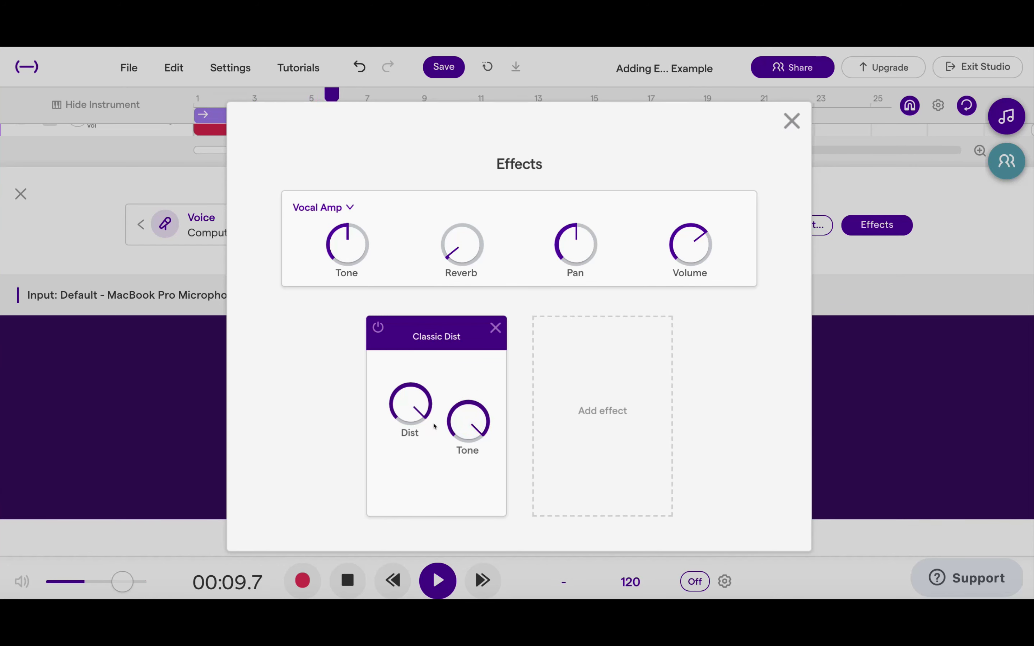
# Reduce the Classic Dist effect's Dist to just below halfway, stop playback and return the playhead to the start
pyautogui.moveTo(410, 405); pyautogui.dragTo(434, 483)
pyautogui.click(402, 403)
pyautogui.click(347, 580)
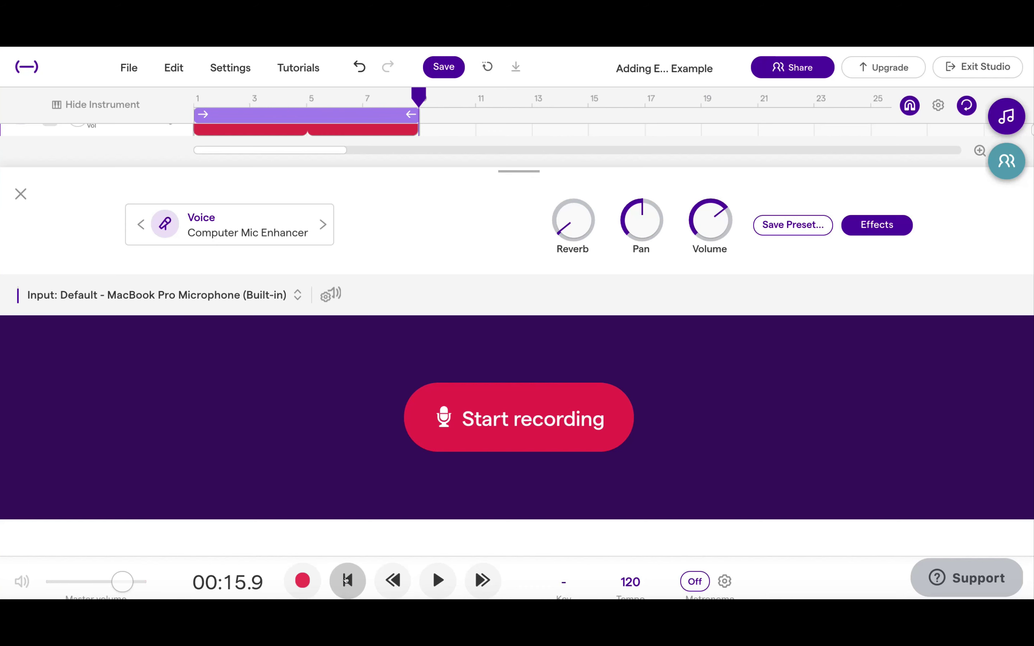
pyautogui.click(347, 580)
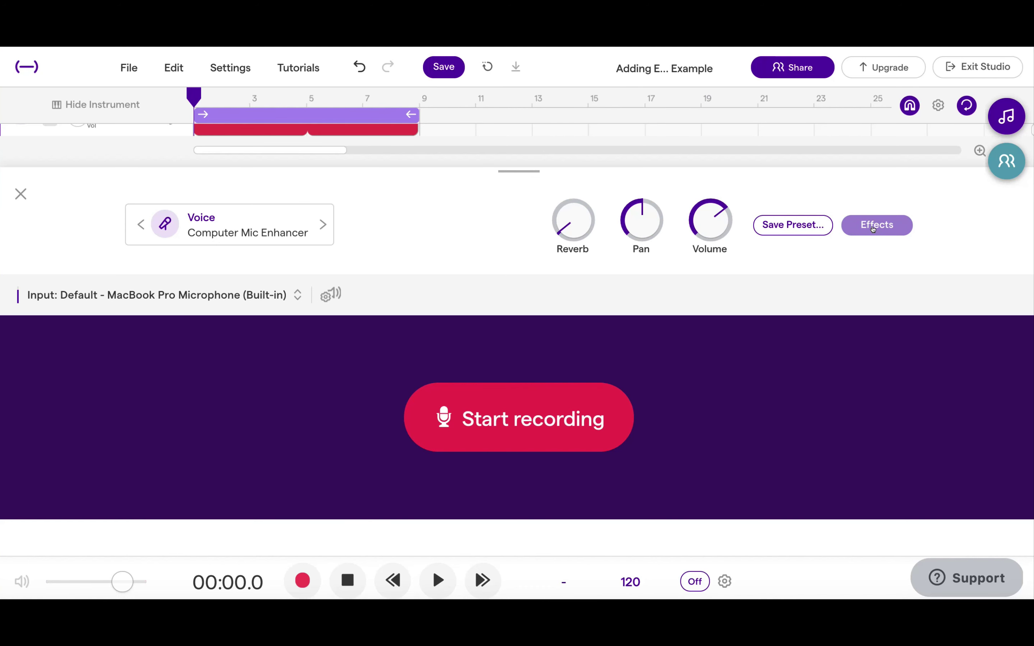
# Remove Classic Dist from the Mic track's effects, preview Auto-Wah and add it instead
pyautogui.click(874, 229)
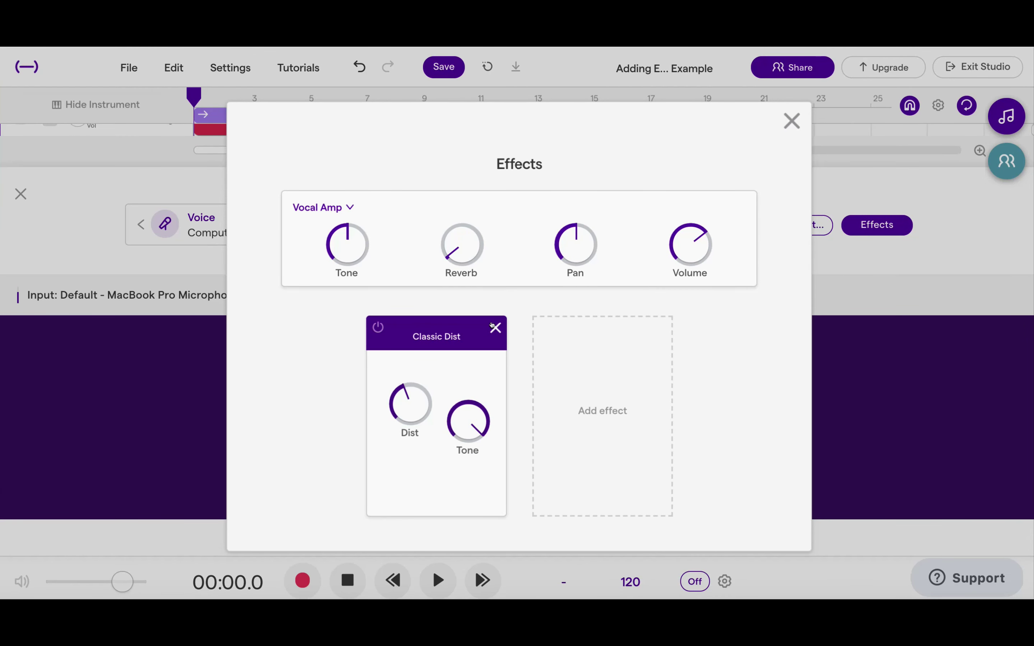
pyautogui.click(494, 328)
pyautogui.click(519, 408)
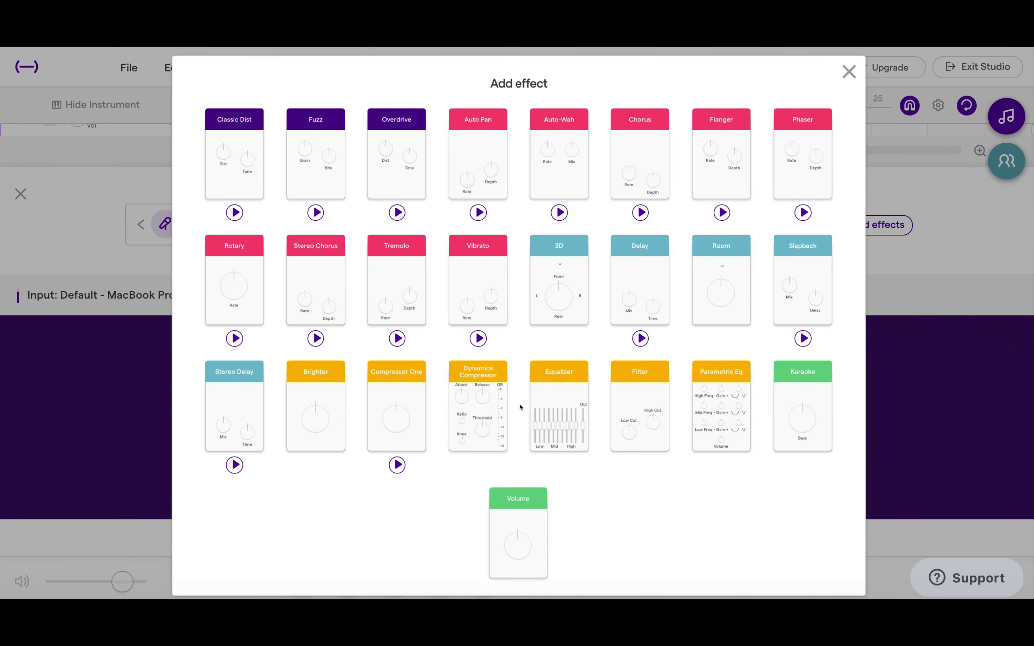
pyautogui.click(558, 212)
pyautogui.click(558, 212)
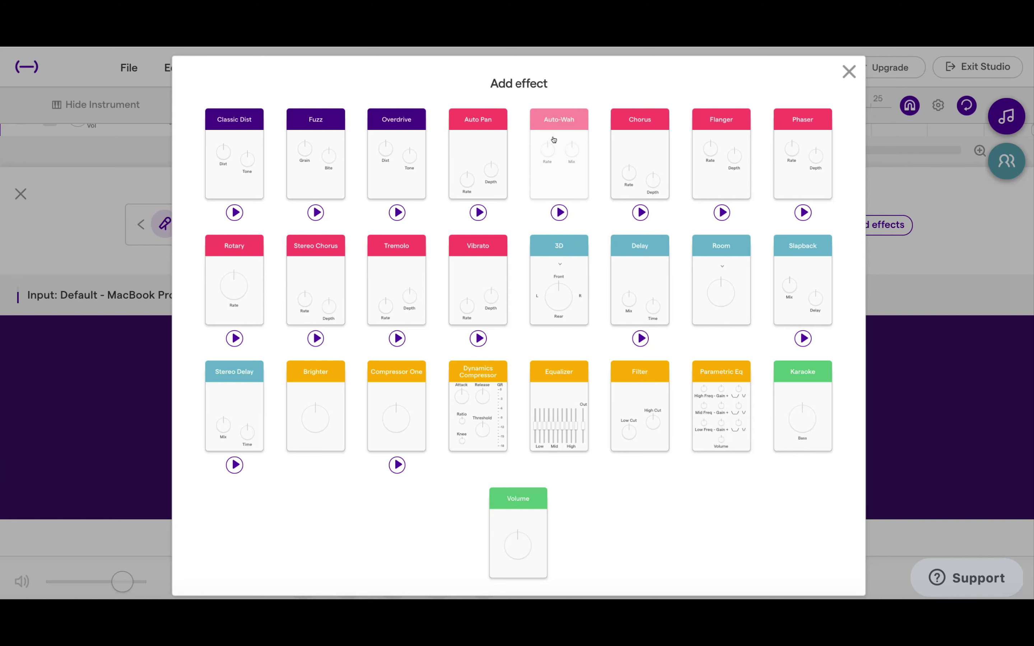
pyautogui.click(554, 140)
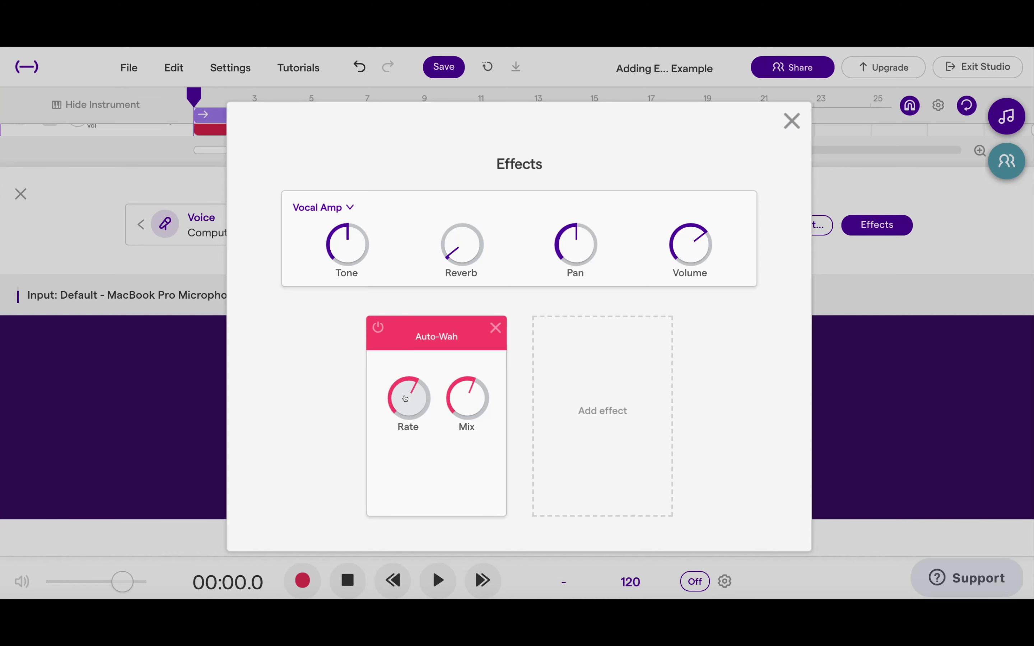
# Lower the Auto-Wah Rate to minimum and raise its Mix to near maximum while the track plays
pyautogui.moveTo(407, 399); pyautogui.dragTo(389, 308)
pyautogui.press('space')
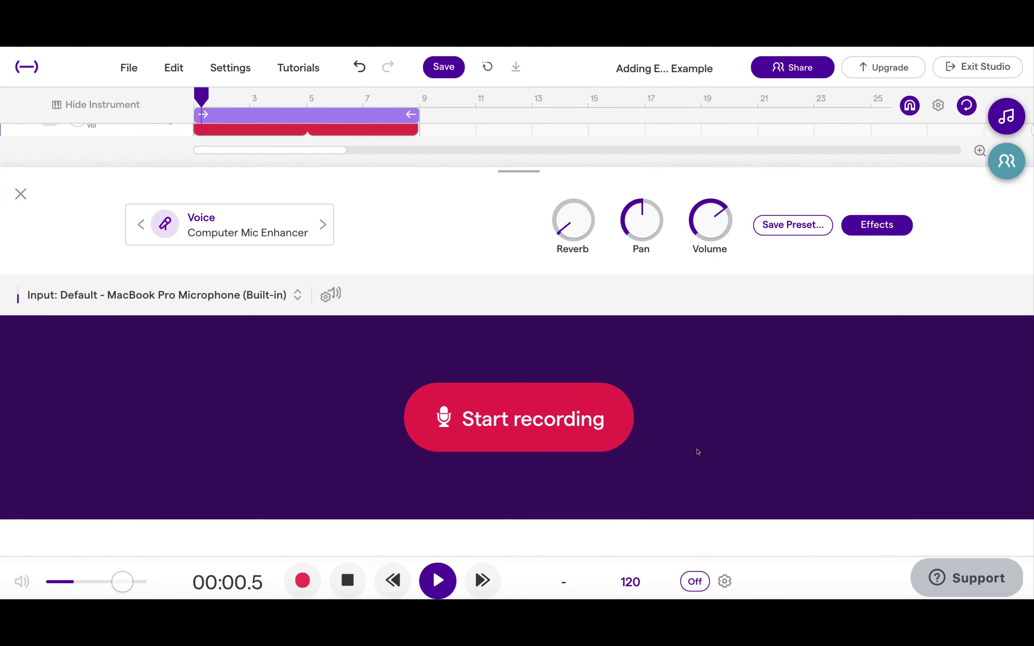
pyautogui.click(877, 225)
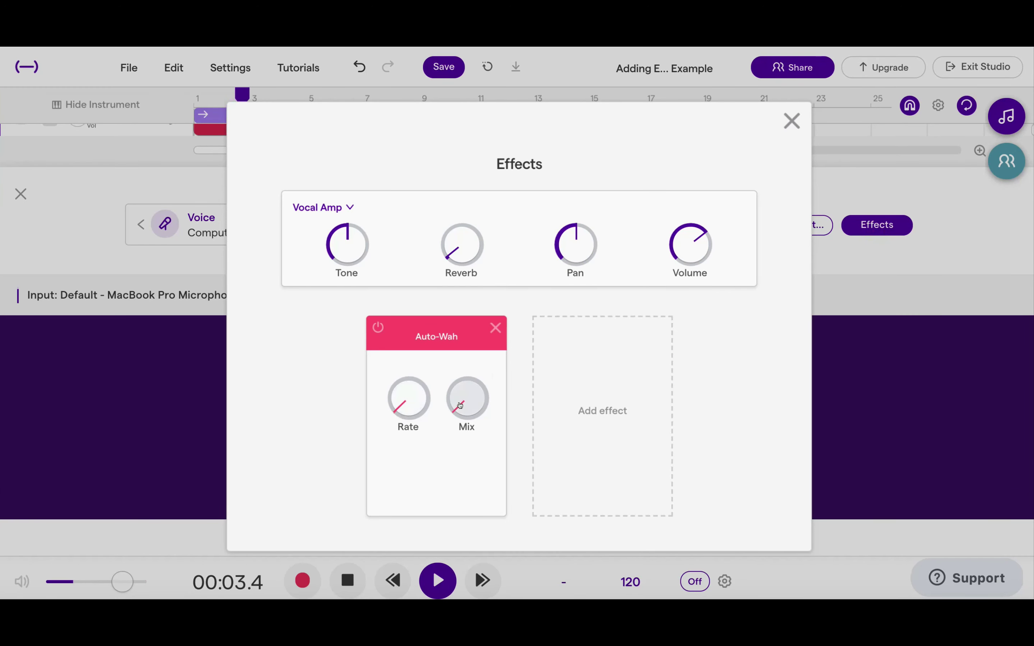
pyautogui.moveTo(447, 380); pyautogui.dragTo(463, 392)
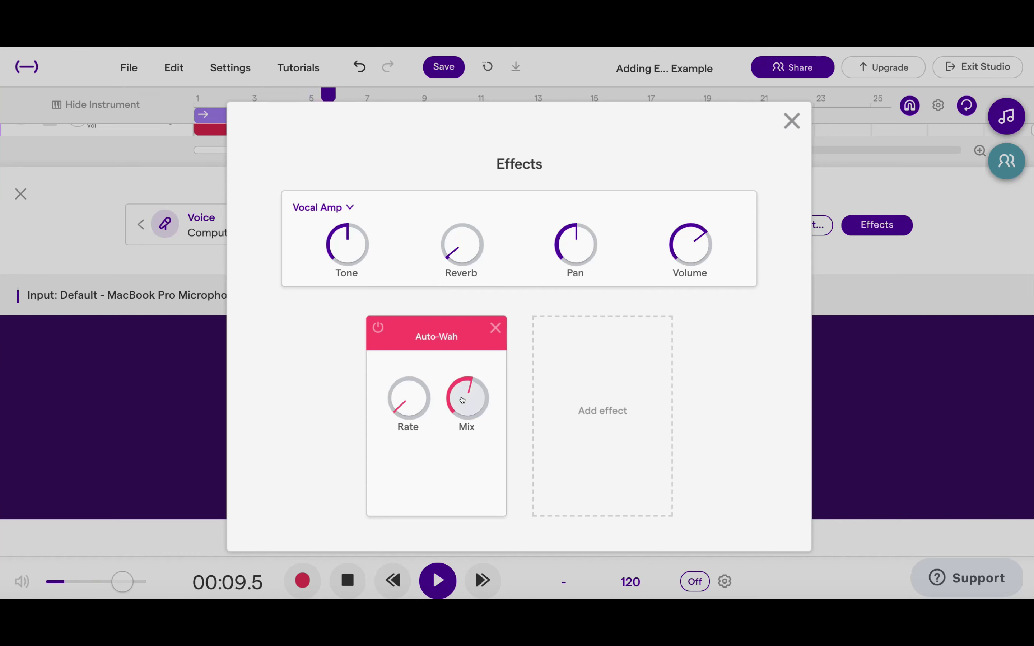
pyautogui.moveTo(454, 363); pyautogui.dragTo(450, 282)
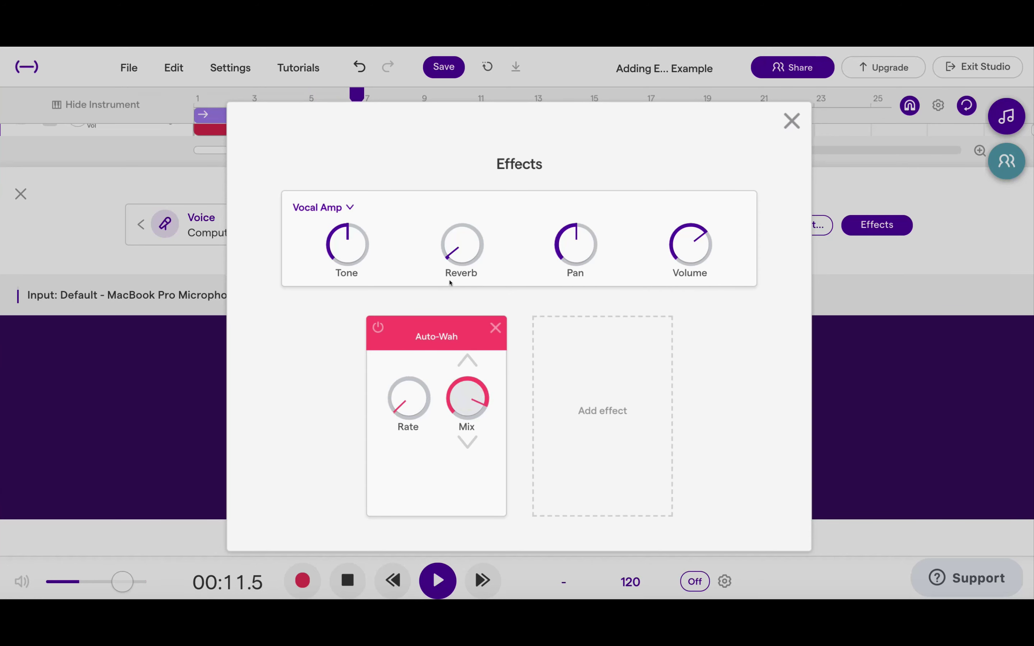
# Raise the Auto-Wah Rate past halfway, fine-tune its Mix, and return the stopped playhead to the start
pyautogui.moveTo(402, 404); pyautogui.dragTo(355, 287)
pyautogui.moveTo(393, 394); pyautogui.dragTo(376, 268)
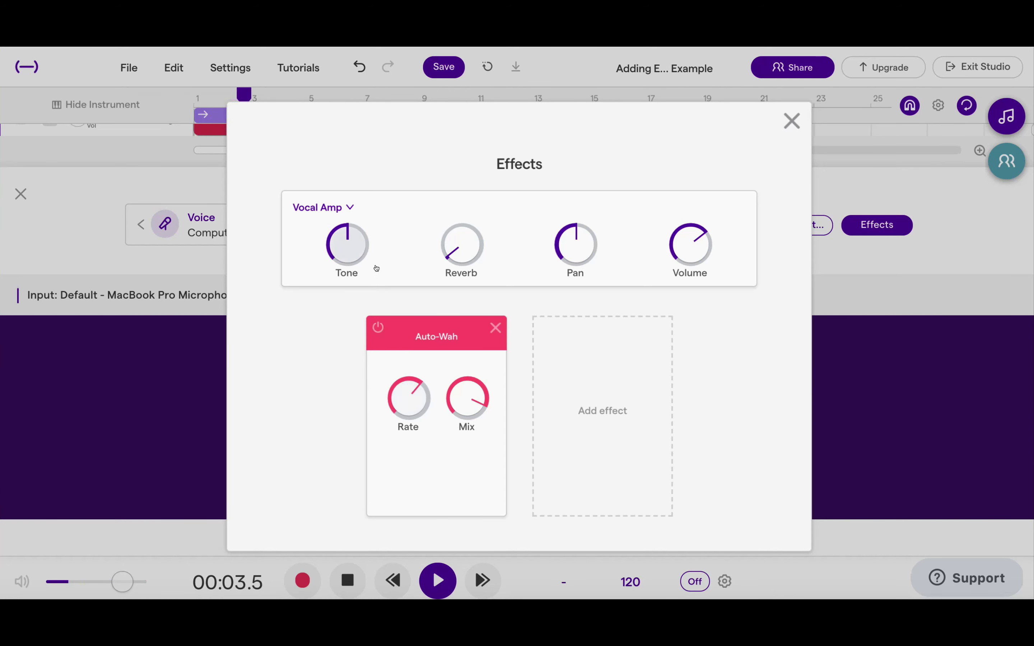
pyautogui.moveTo(402, 403); pyautogui.dragTo(427, 350)
pyautogui.moveTo(468, 398); pyautogui.dragTo(468, 384)
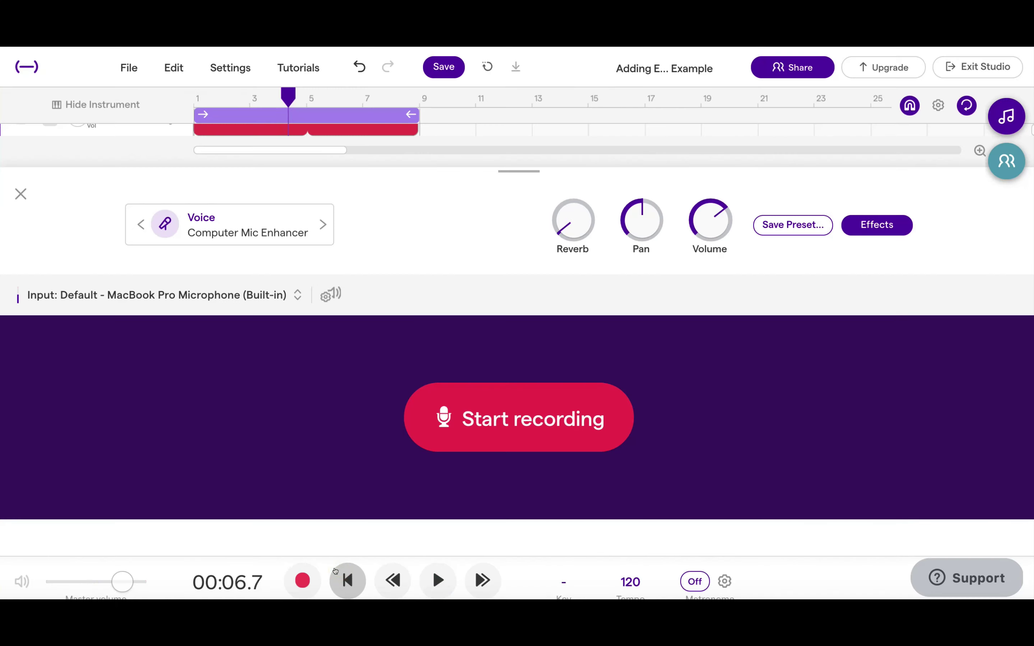
pyautogui.click(335, 571)
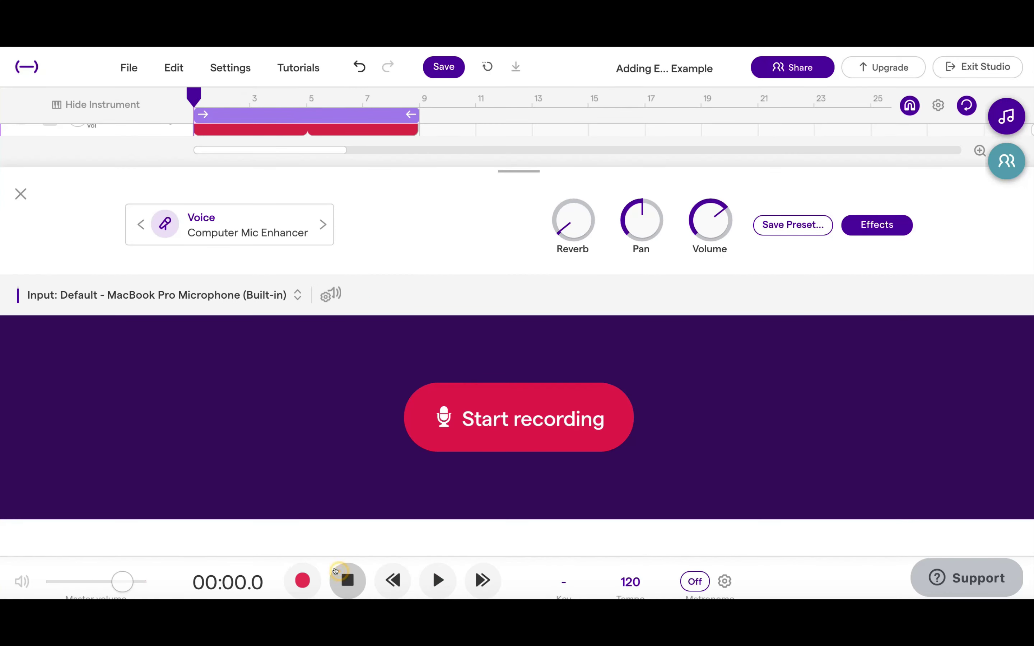